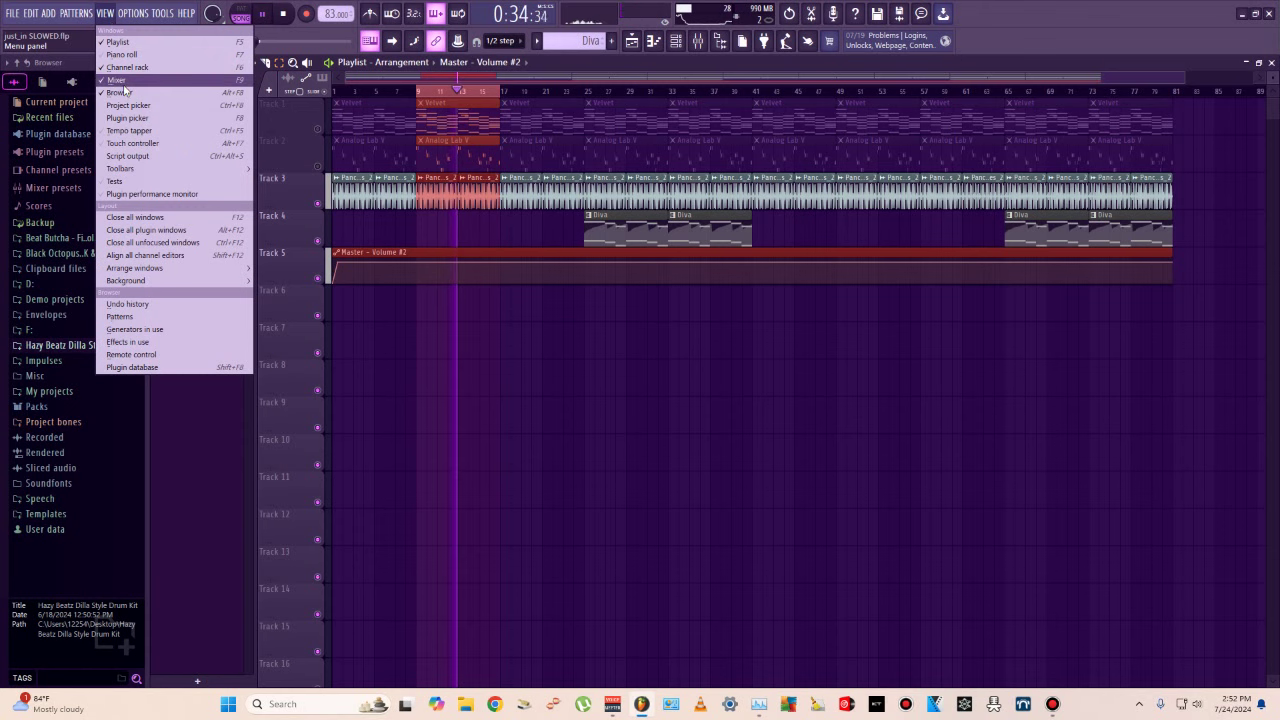
# Open the mixer and view the RC-20 Retro Color effect on Insert 16, ending at the playlist with playback paused.
pyautogui.click(116, 80)
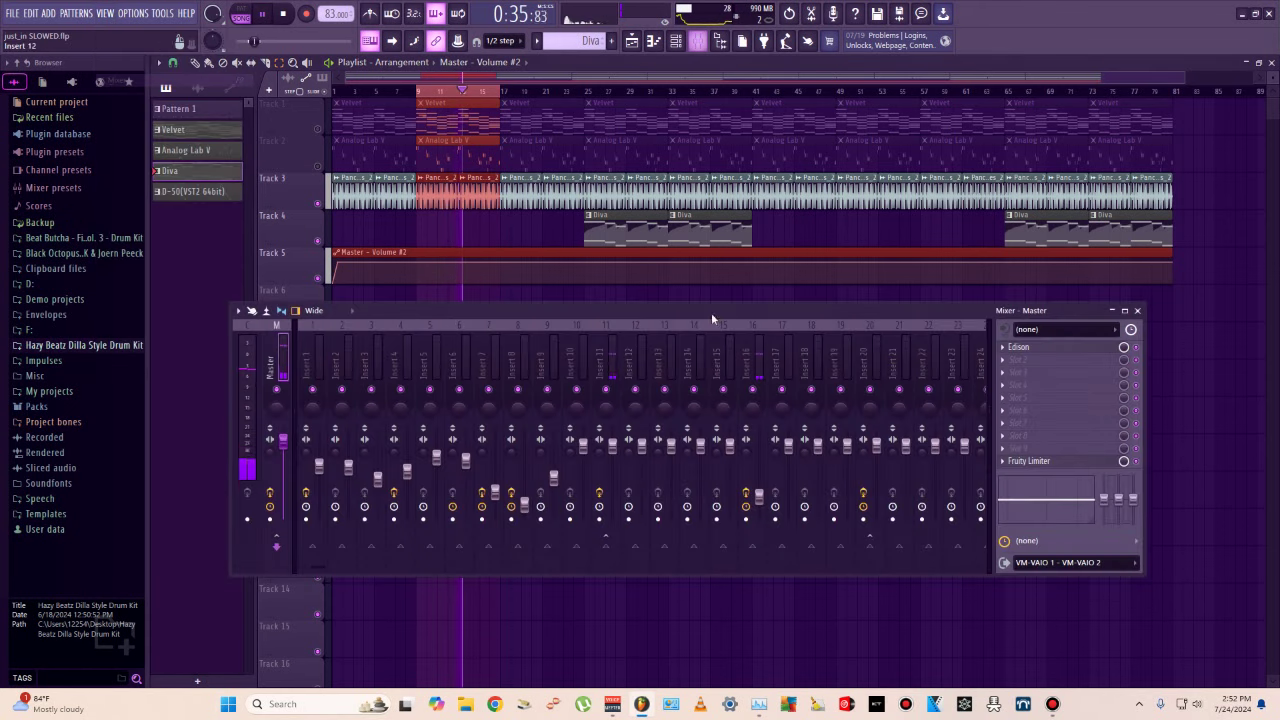
pyautogui.click(757, 350)
pyautogui.click(1068, 362)
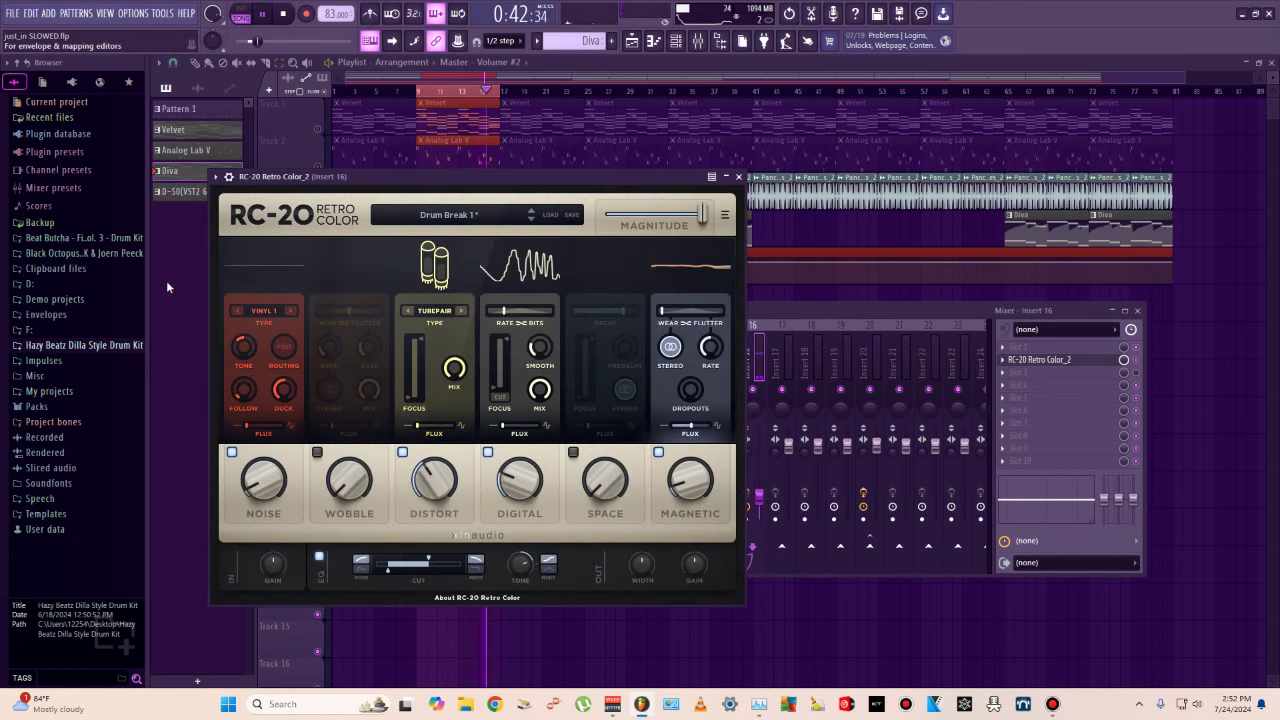
pyautogui.press('F5')
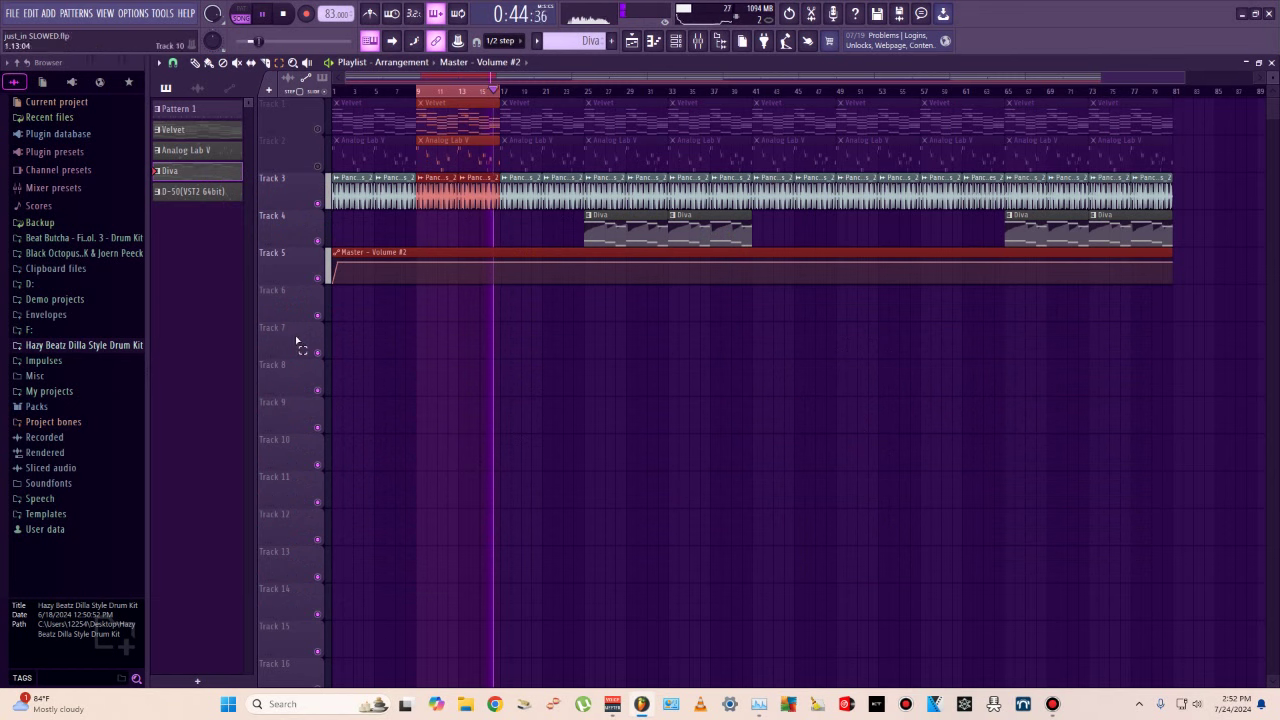
pyautogui.press('space')
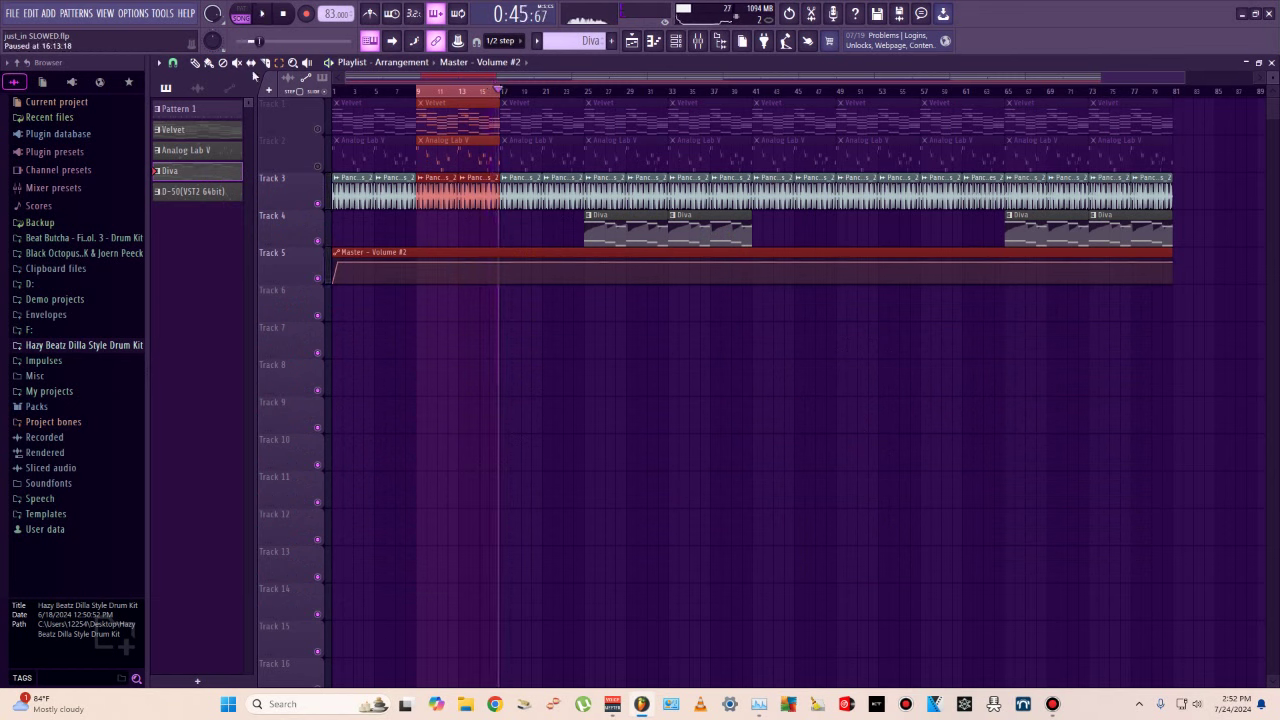
# Clear the time selection in the playlist and unmute Track 1 and Track 2.
pyautogui.click(425, 107)
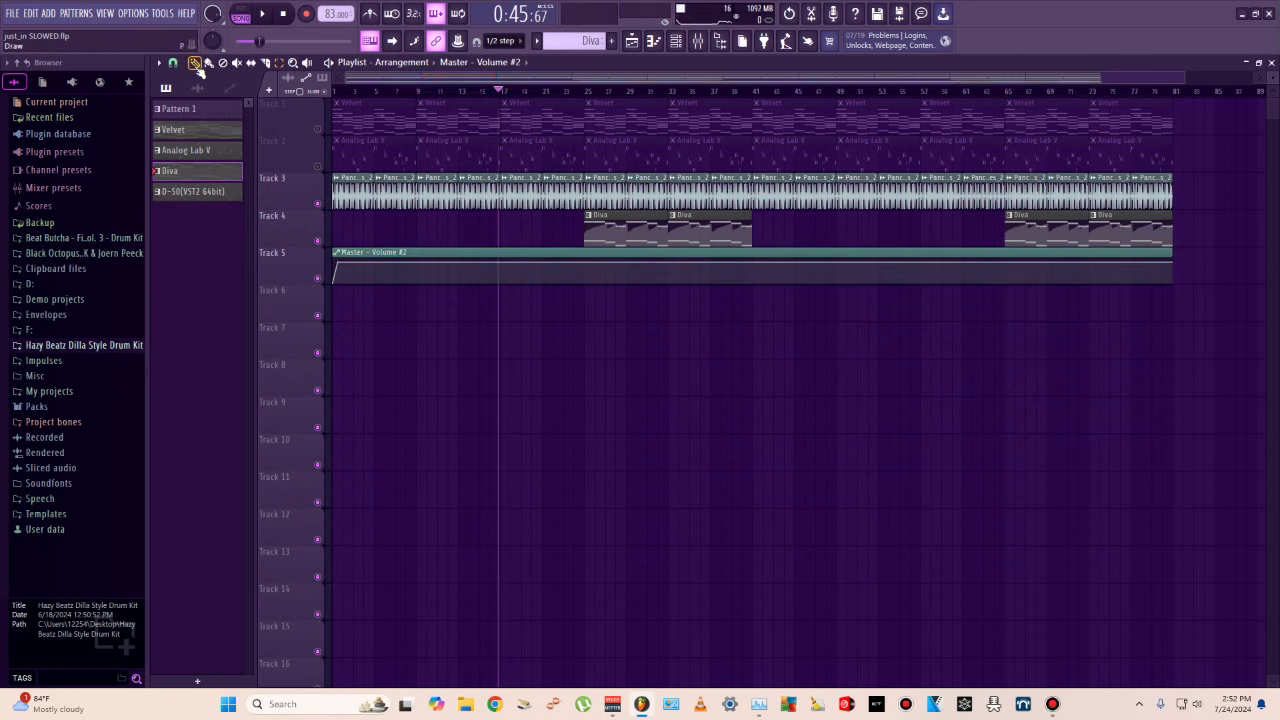
pyautogui.click(318, 129)
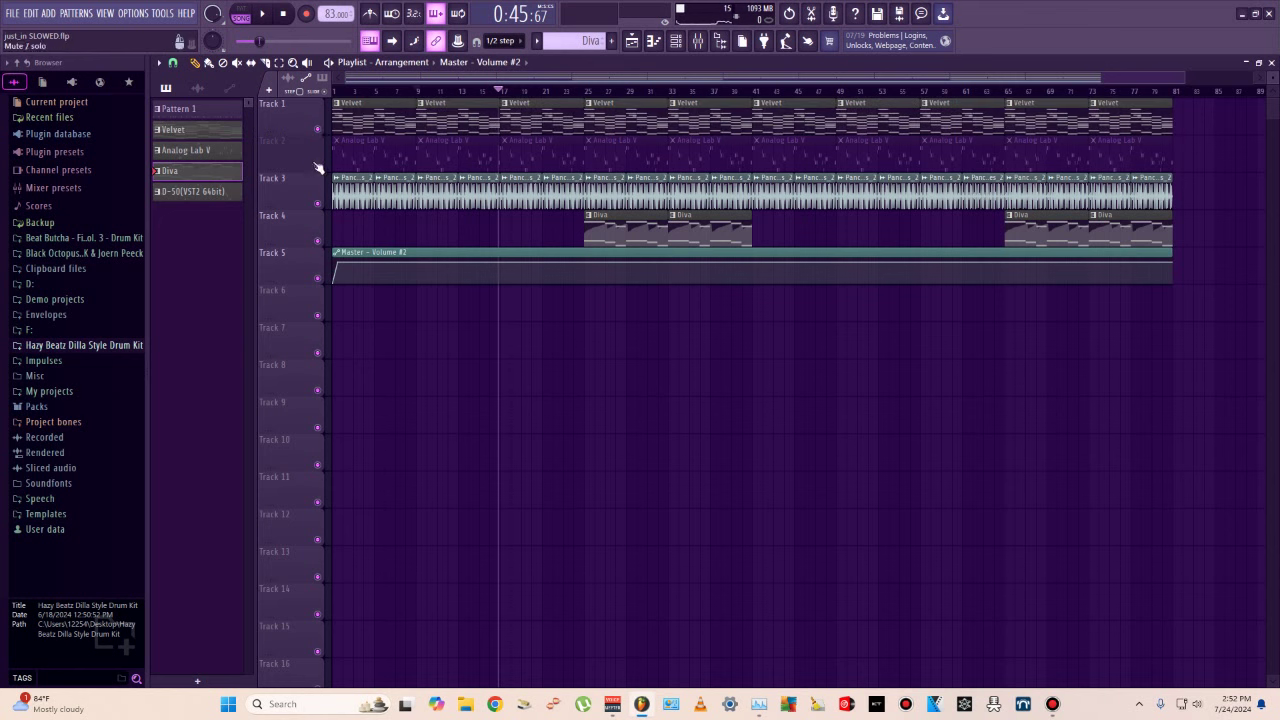
pyautogui.click(318, 166)
# Select the Velvet pattern from Track 1 and open its notes in the piano roll, closing the RC-20 window.
pyautogui.click(455, 116)
pyautogui.click(1262, 63)
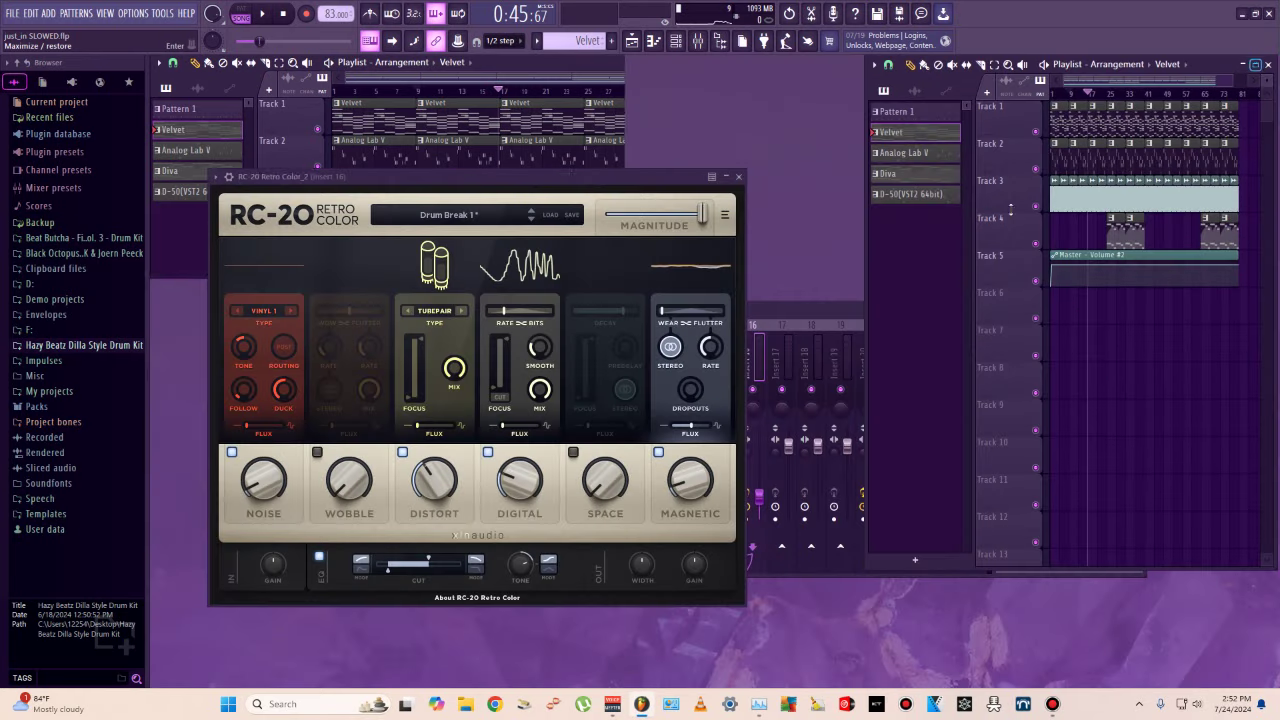
pyautogui.click(429, 75)
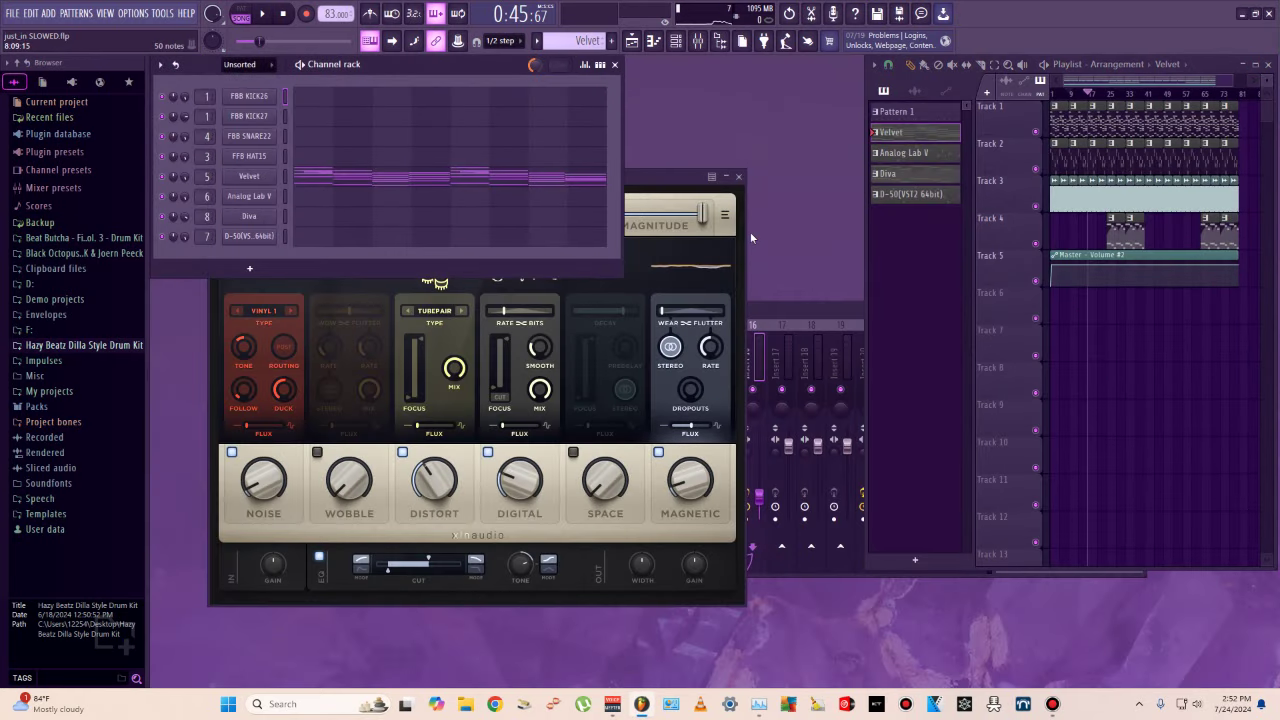
pyautogui.click(738, 177)
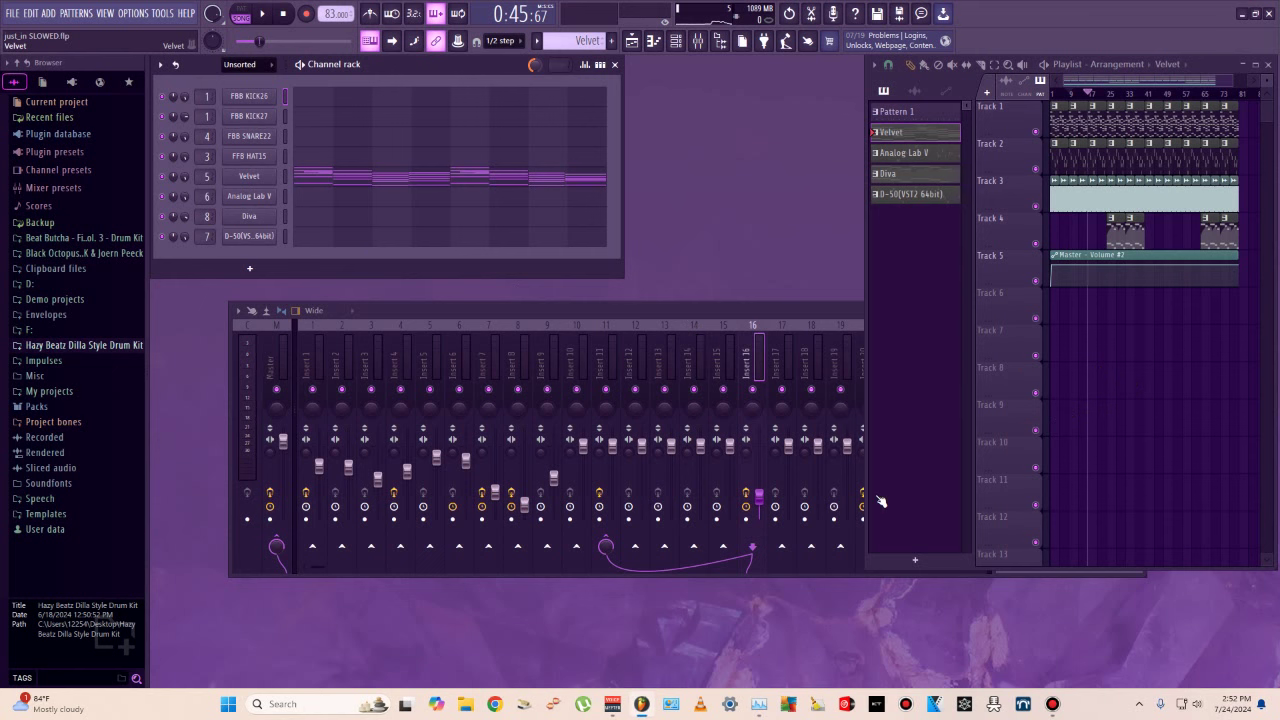
pyautogui.click(480, 177)
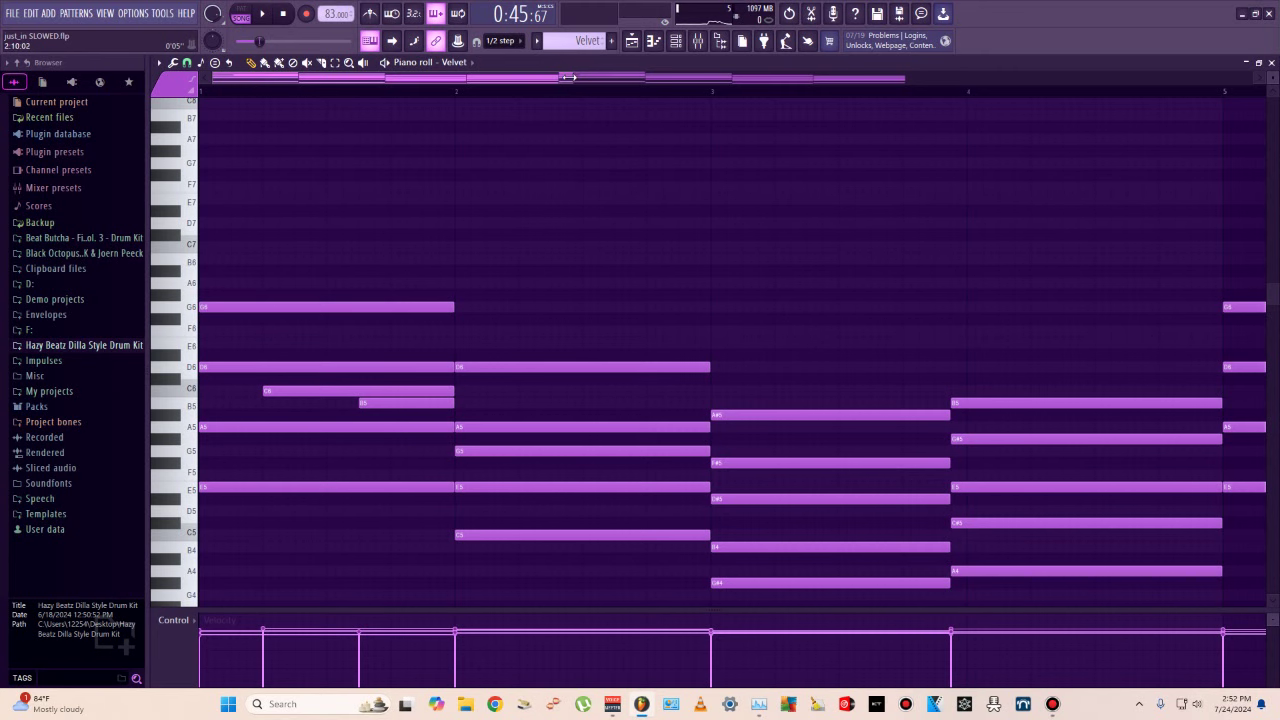
# Play the full Velvet chord pattern in the piano roll, pause it, and close the piano roll.
pyautogui.moveTo(567, 77); pyautogui.dragTo(1177, 166)
pyautogui.scroll(-3, 1089, 337)
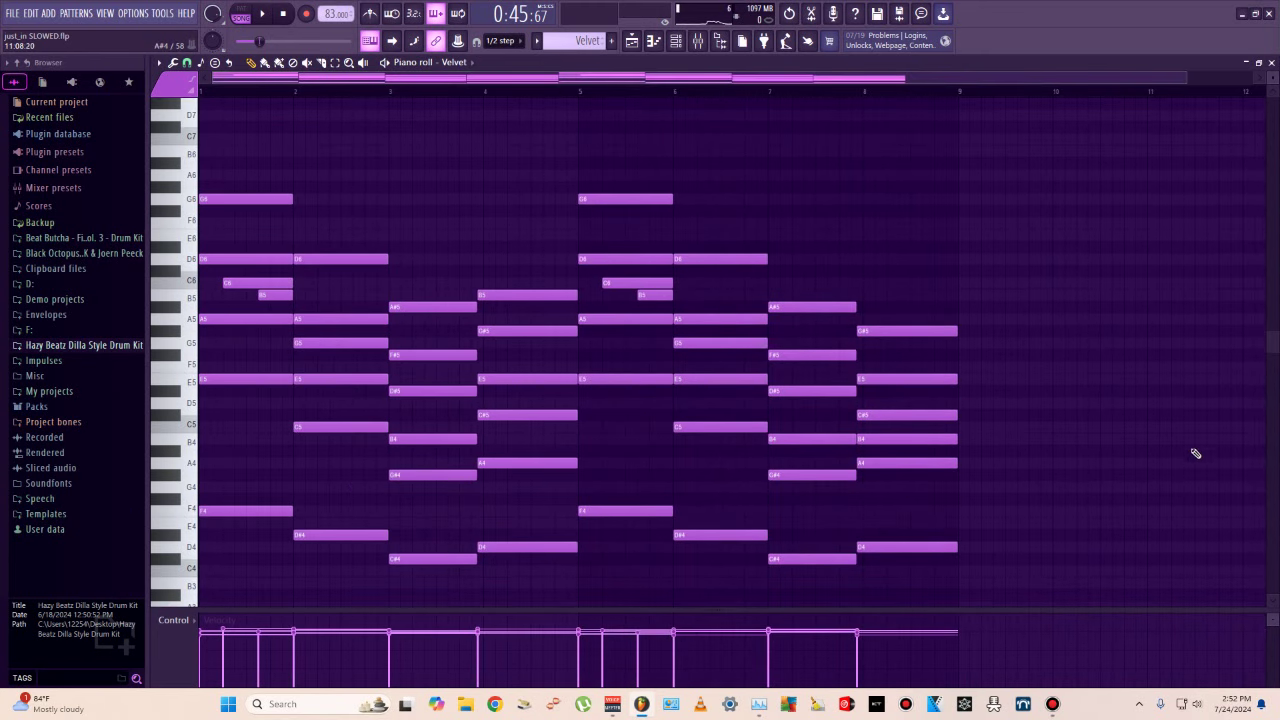
pyautogui.scroll(-1, 1172, 398)
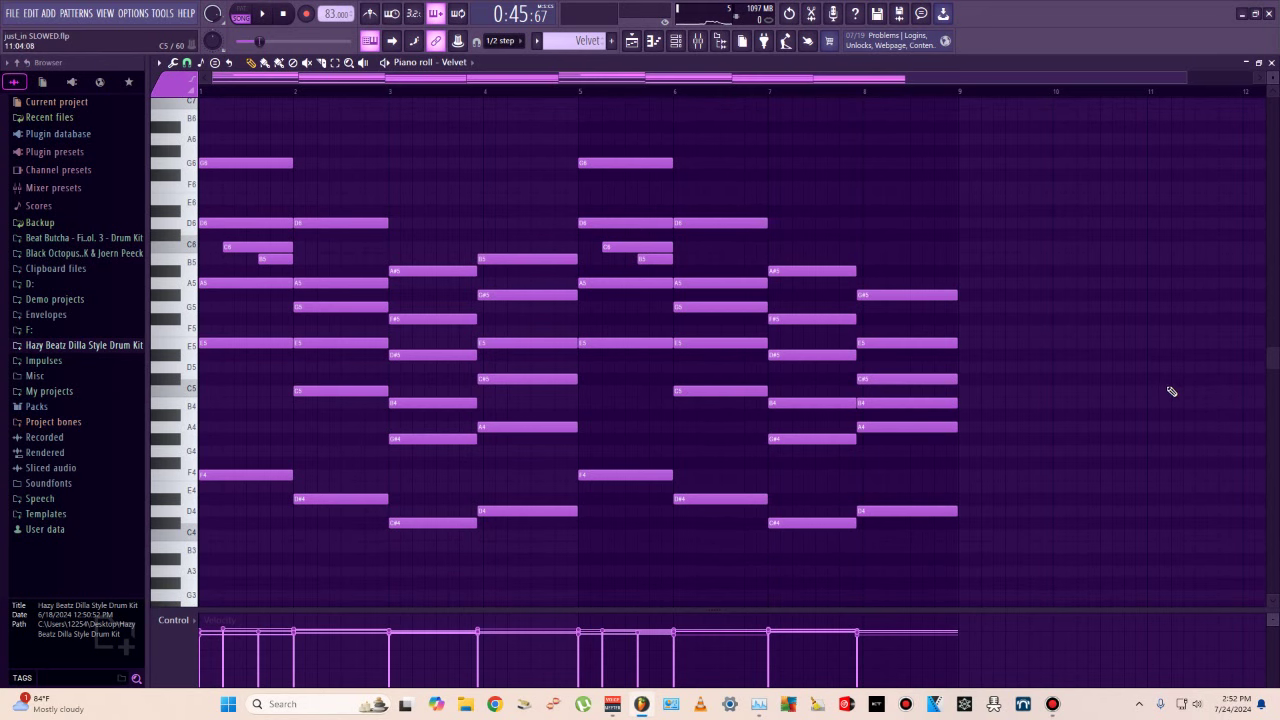
pyautogui.click(263, 15)
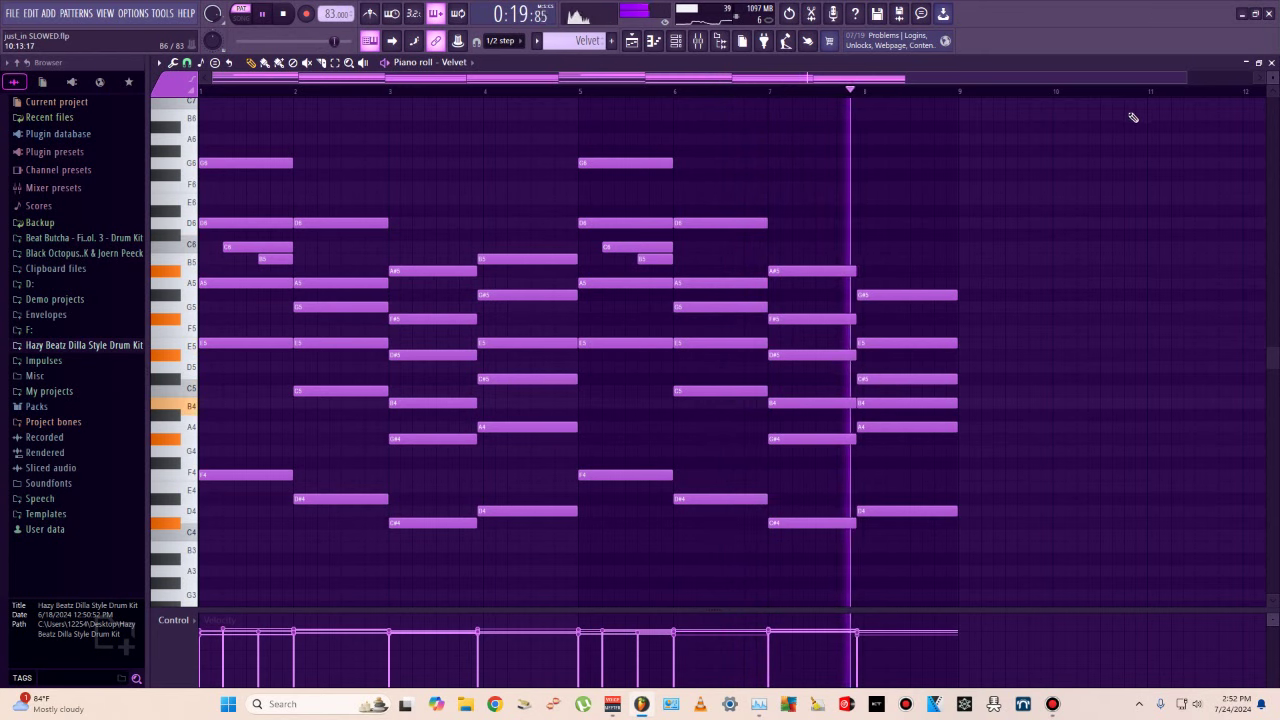
pyautogui.click(263, 13)
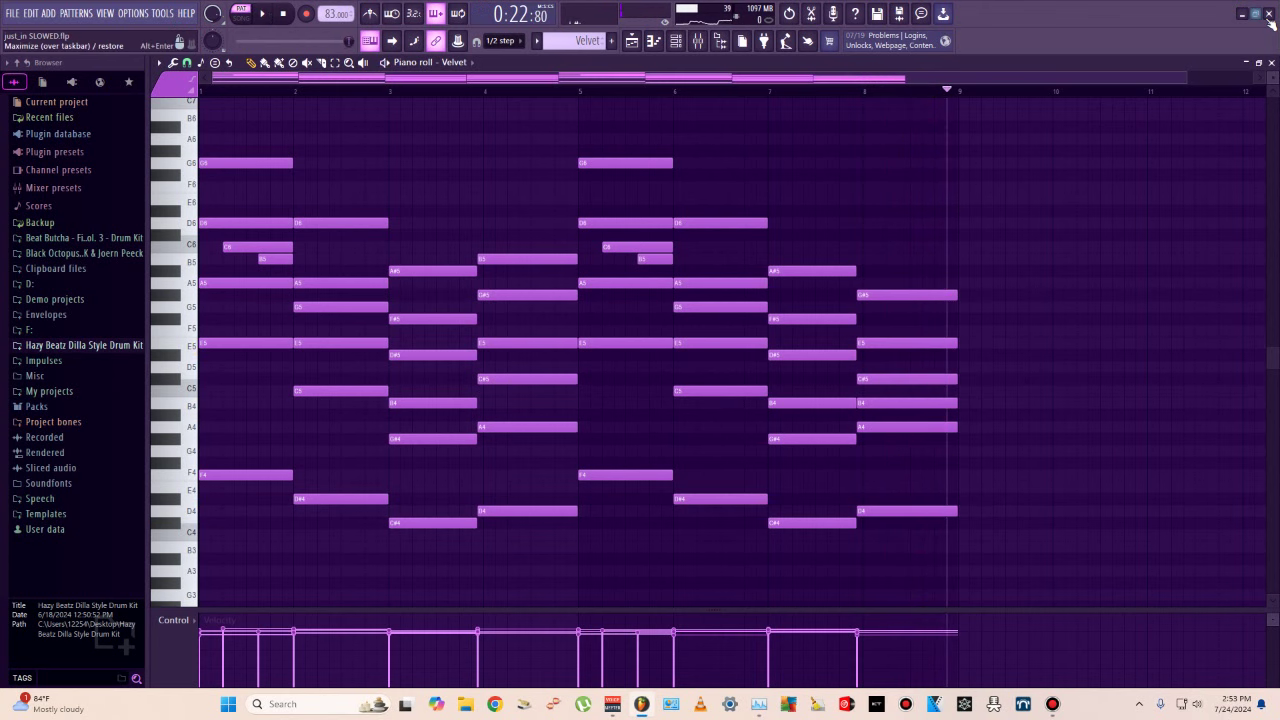
pyautogui.click(1272, 62)
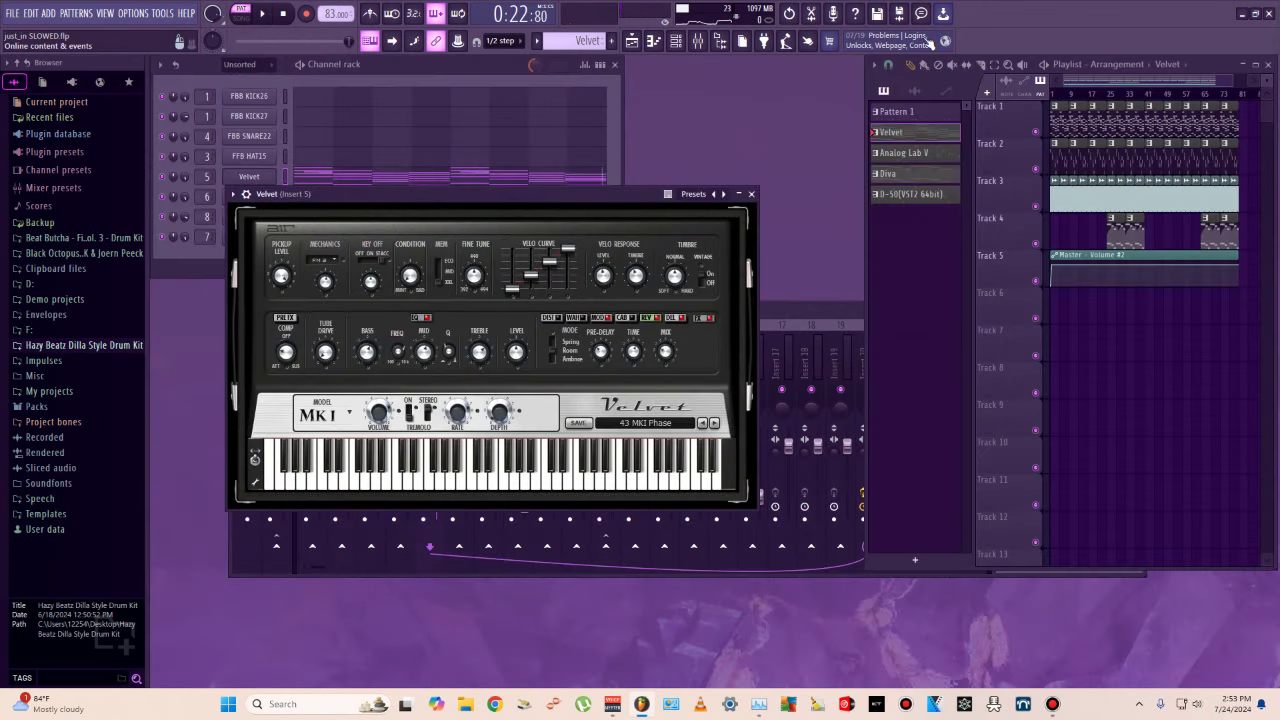
# Select the Analog Lab V pattern in the playlist and open its instrument and its notes in the piano roll.
pyautogui.click(1254, 66)
pyautogui.click(521, 150)
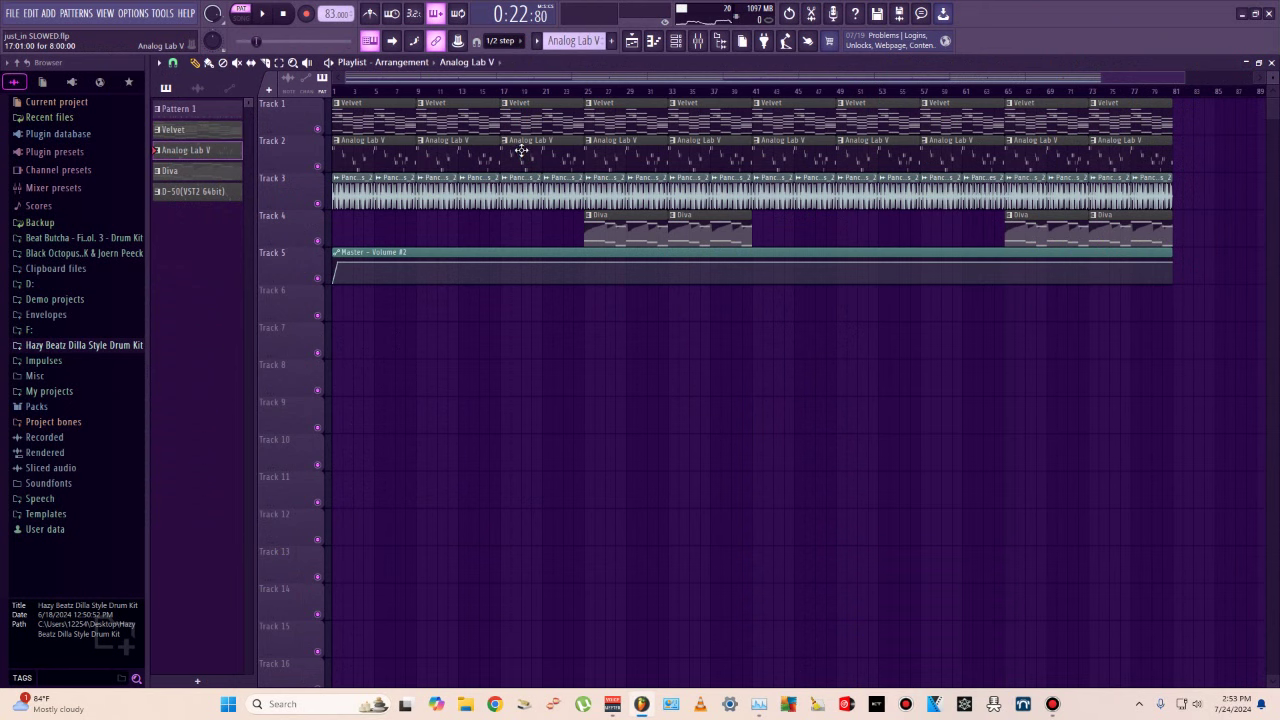
pyautogui.click(1268, 64)
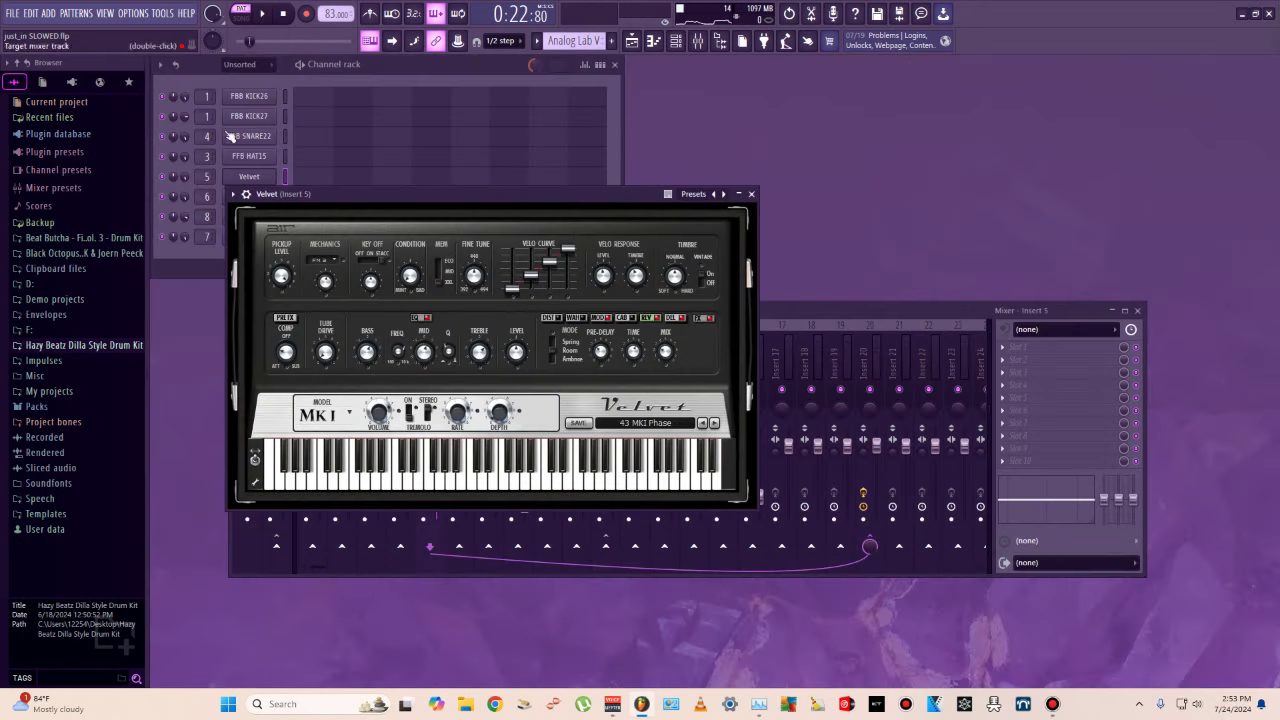
pyautogui.click(753, 194)
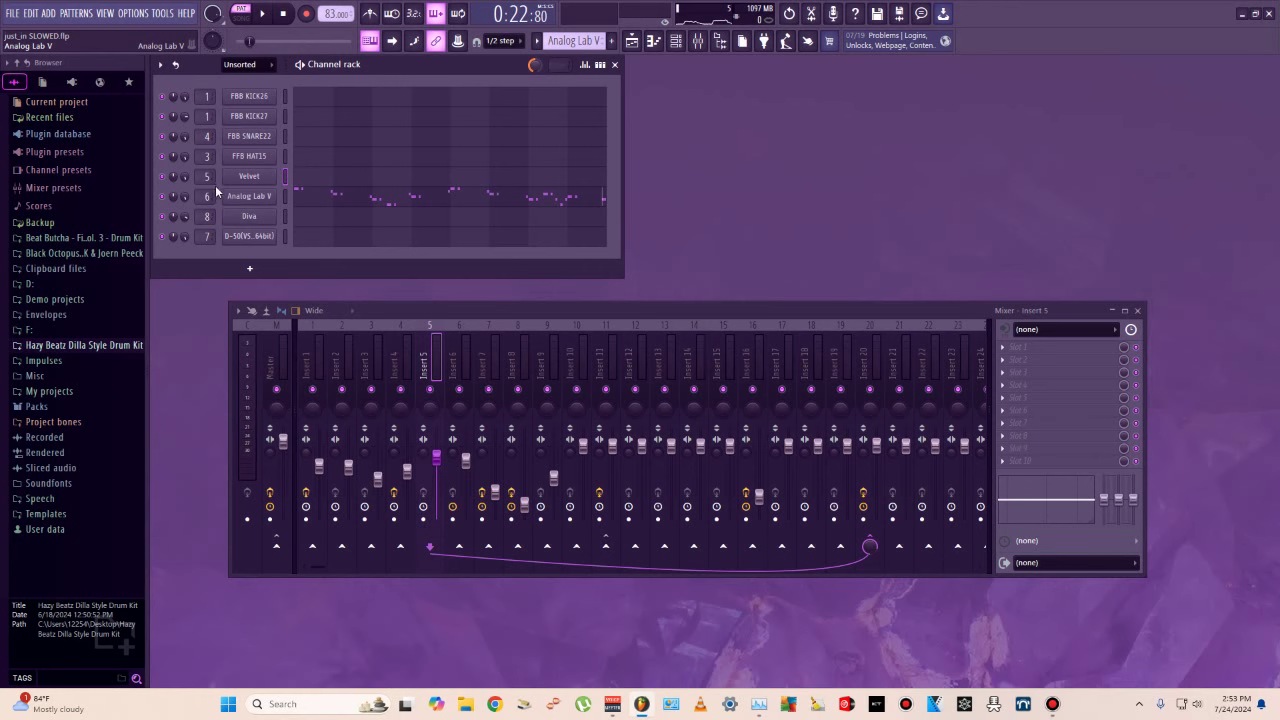
pyautogui.click(253, 199)
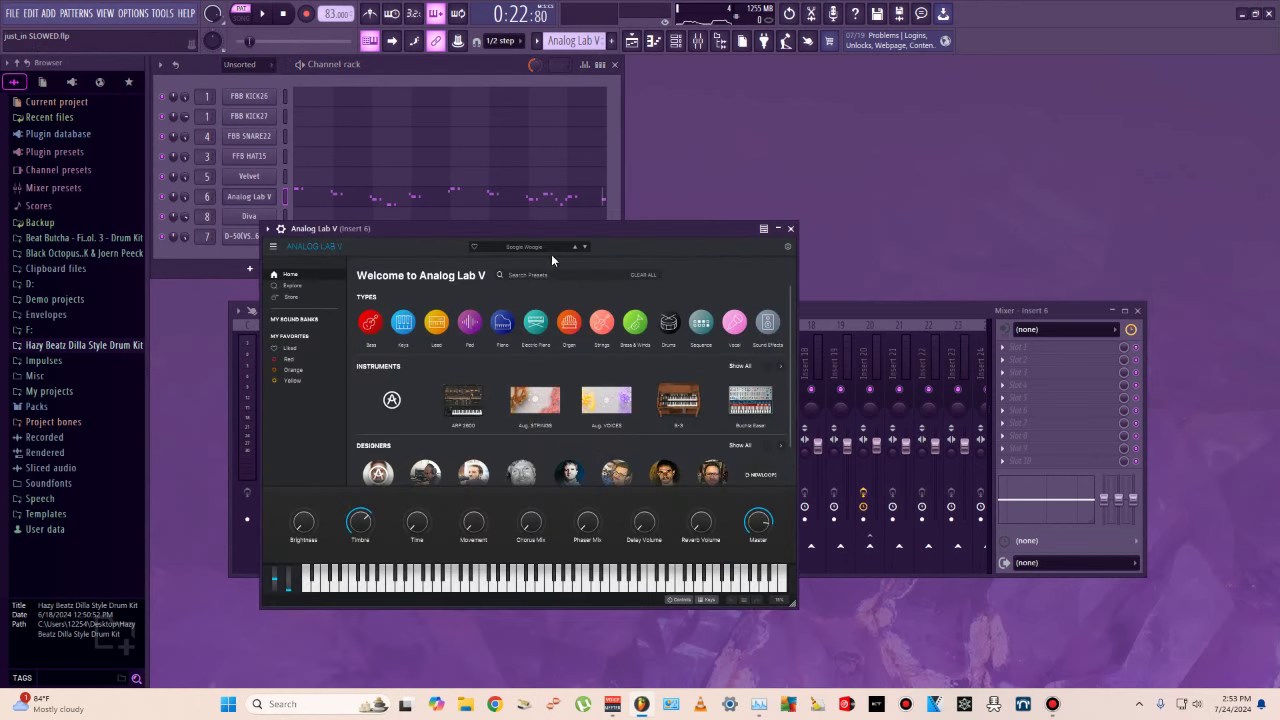
pyautogui.click(415, 194)
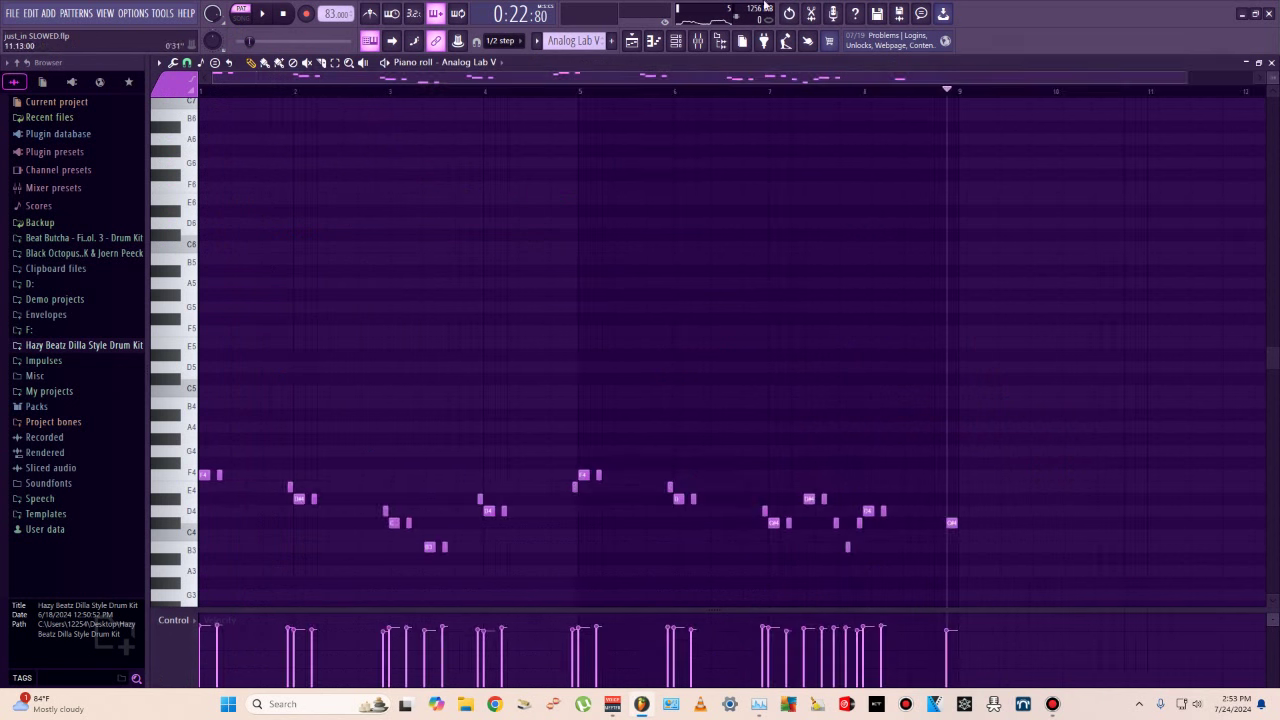
# Play the Analog Lab V bass pattern from its beginning, pause it, and close the piano roll.
pyautogui.moveTo(253, 44); pyautogui.dragTo(237, 43)
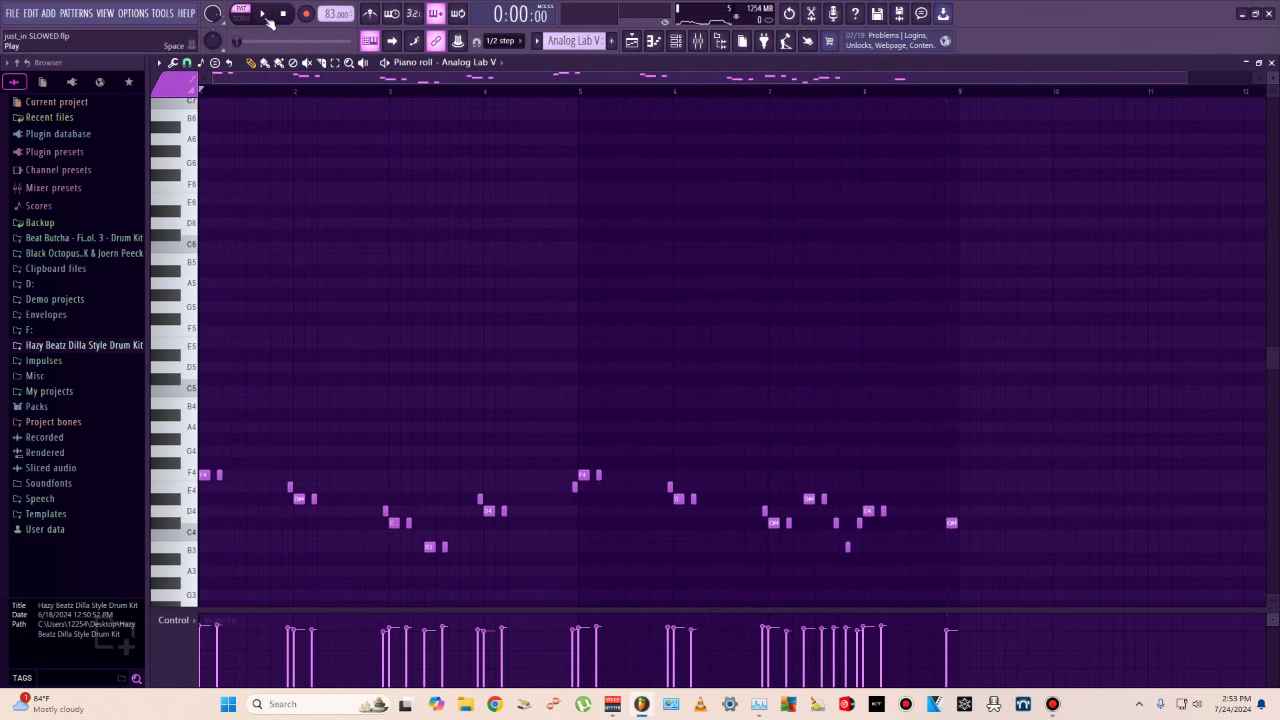
pyautogui.press('space')
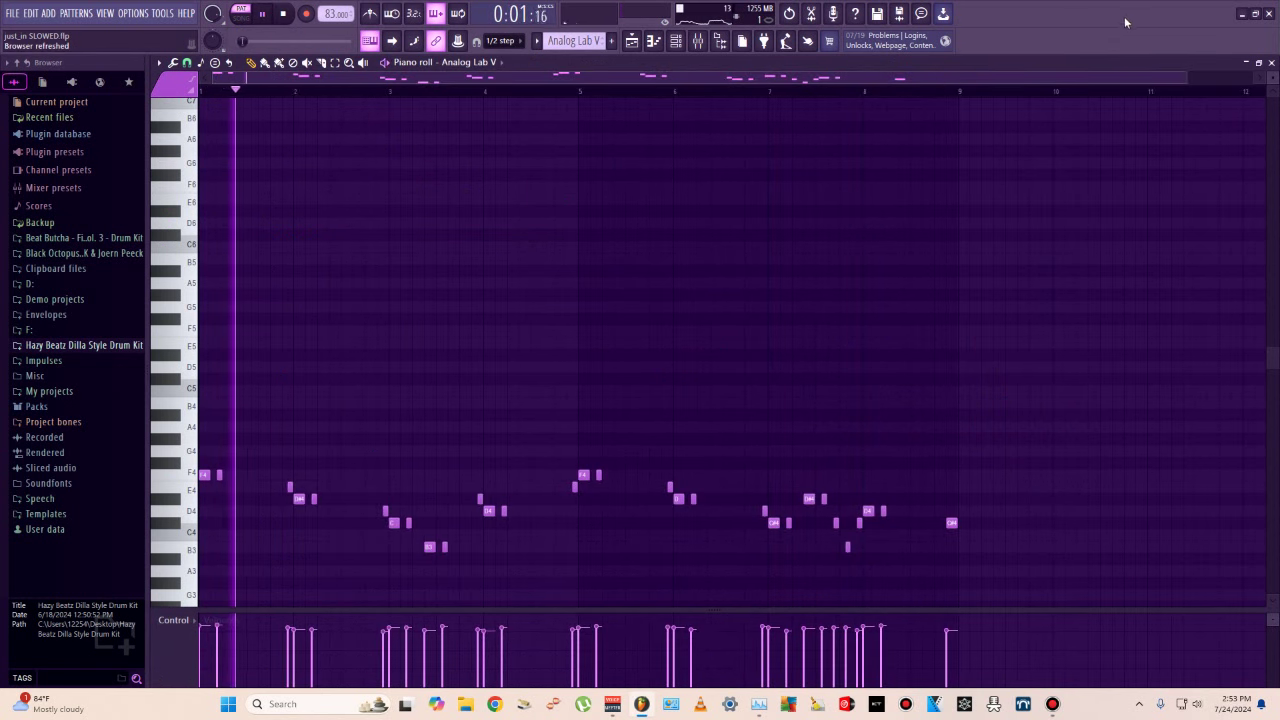
pyautogui.scroll(-4, 1200, 206)
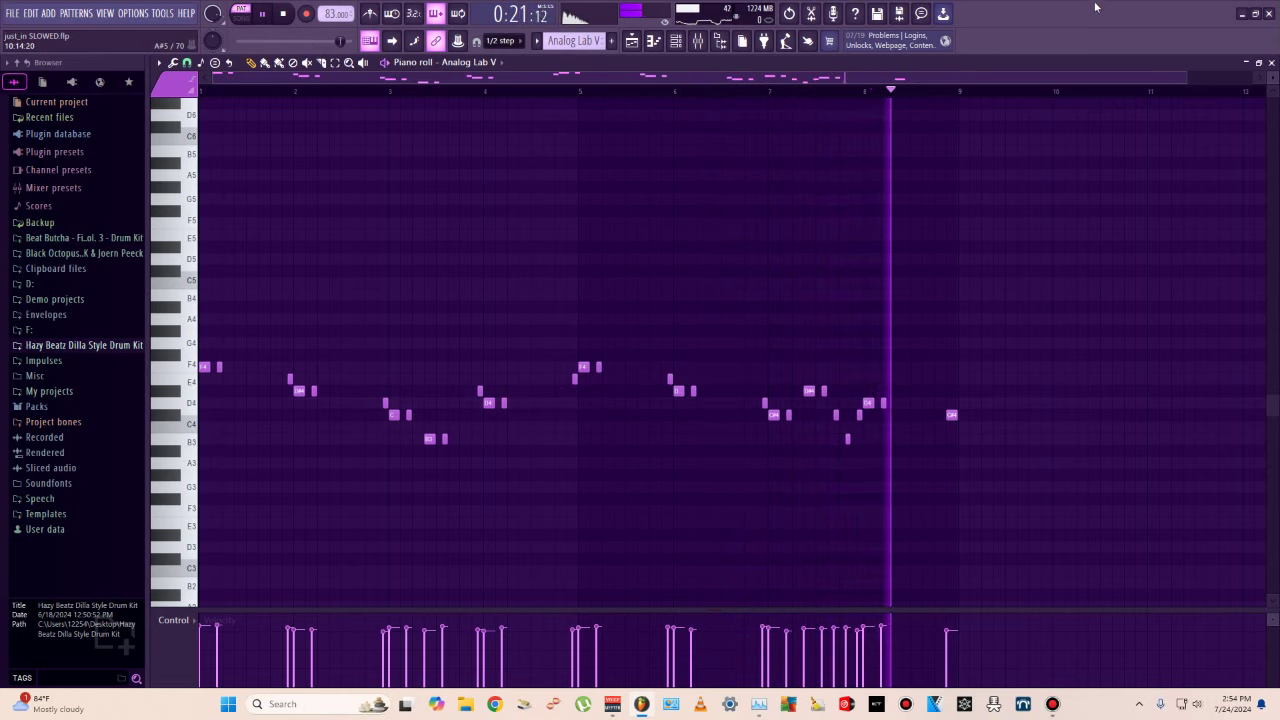
pyautogui.press('space')
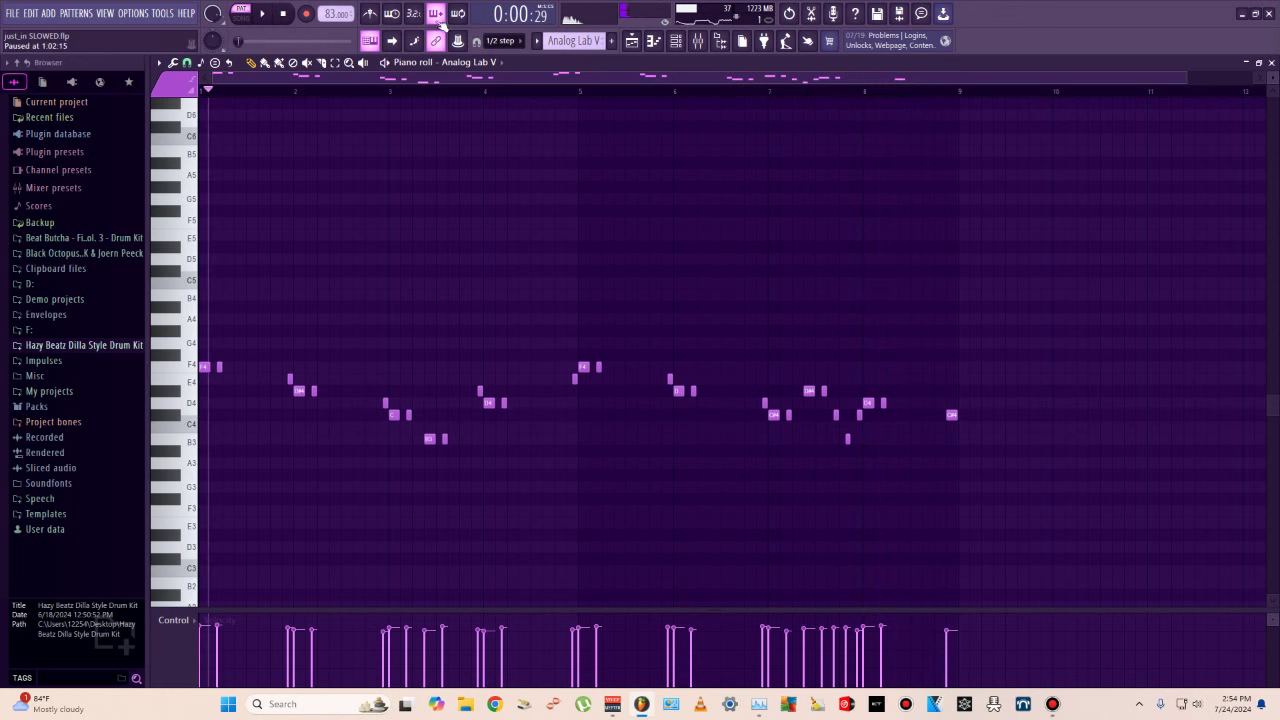
pyautogui.click(1272, 63)
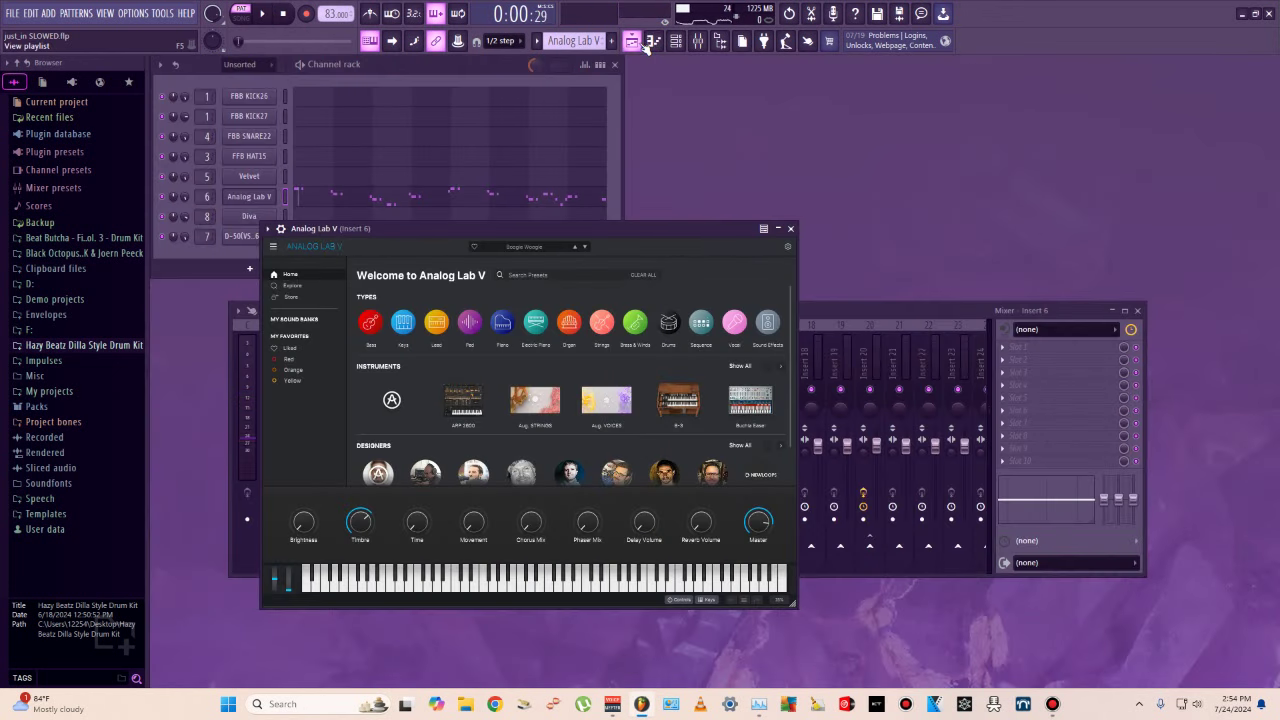
# Select the Diva pattern from Track 4 and view the Diva synth's settings, dismissing its notice and closing the plugin window.
pyautogui.click(637, 42)
pyautogui.click(628, 229)
pyautogui.click(1272, 63)
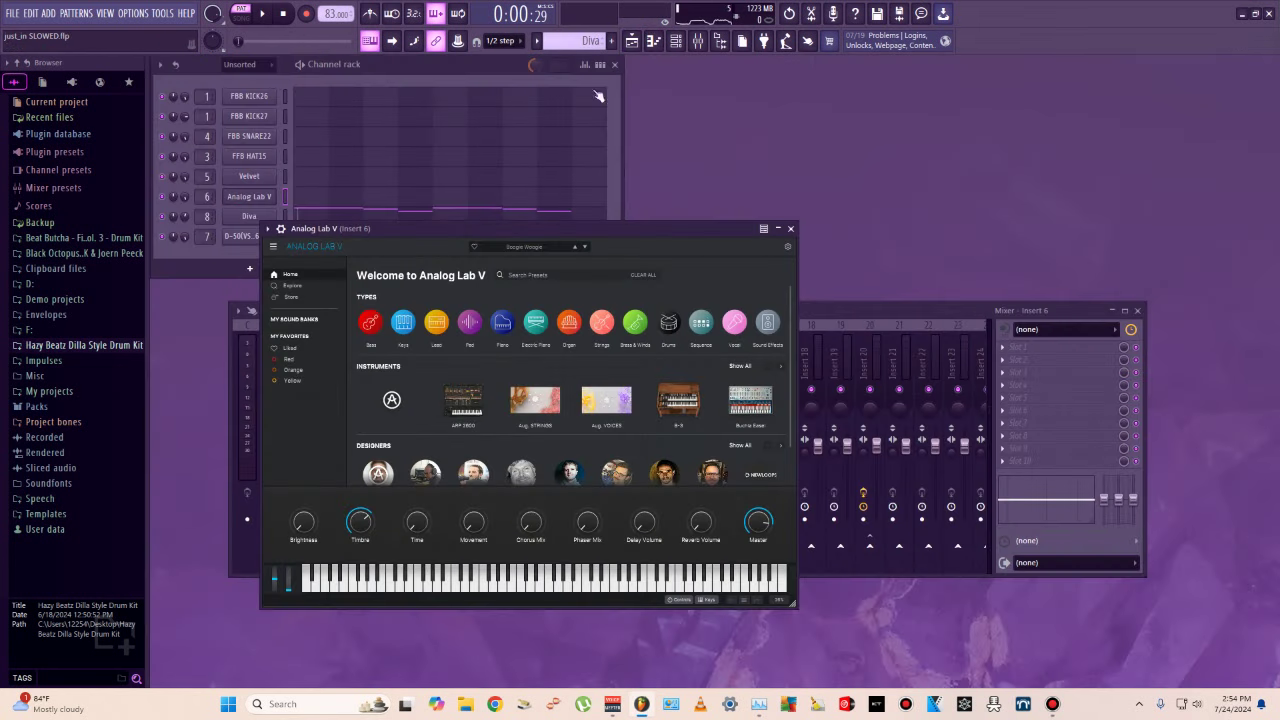
pyautogui.click(790, 229)
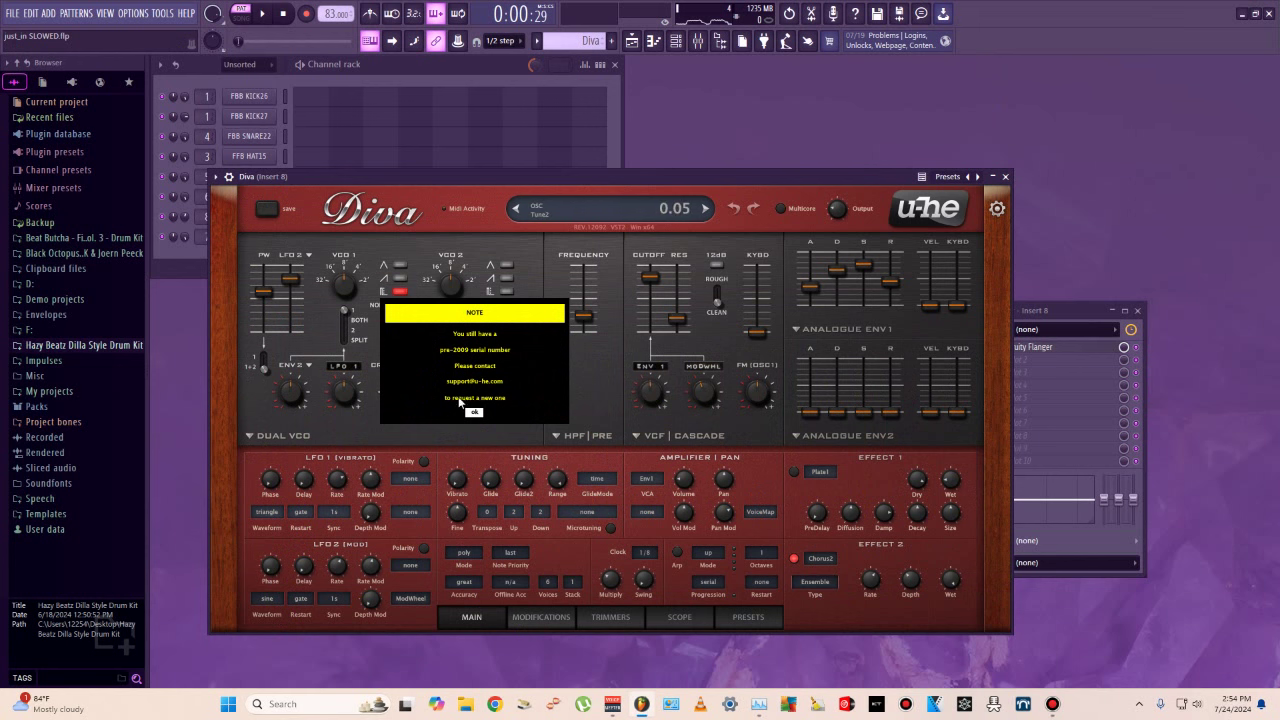
pyautogui.click(475, 411)
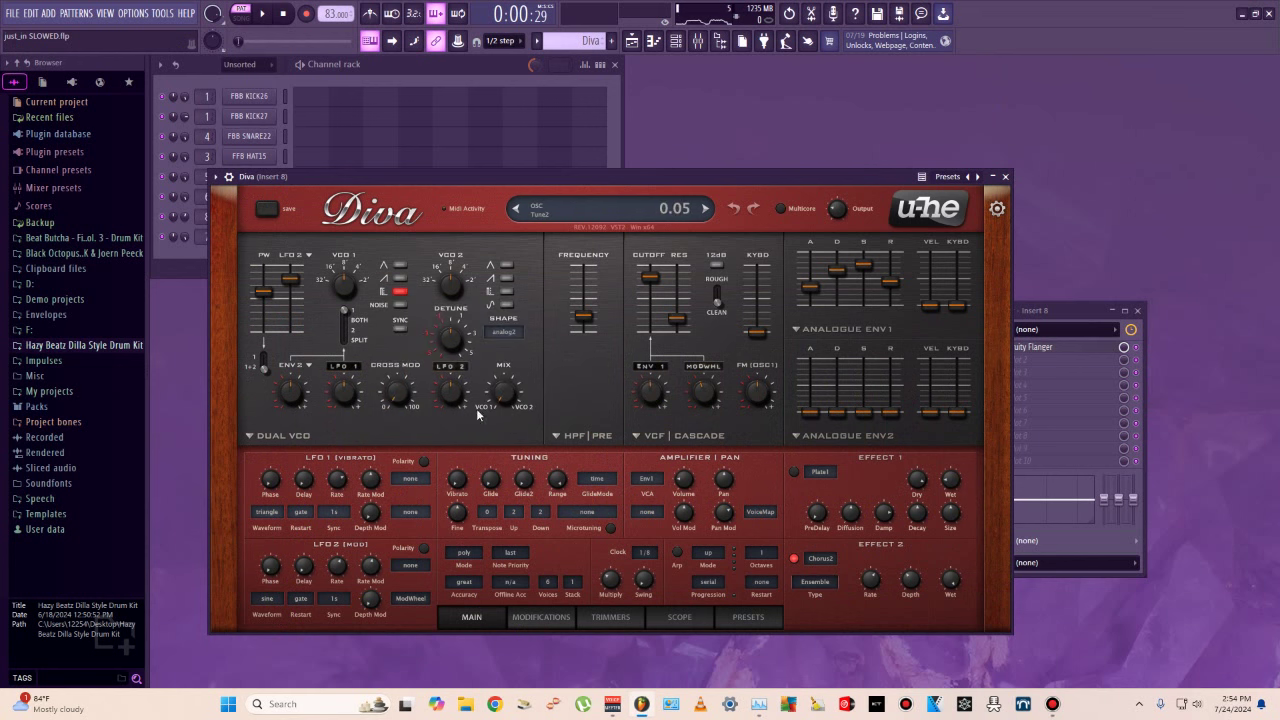
pyautogui.click(1004, 177)
pyautogui.click(993, 178)
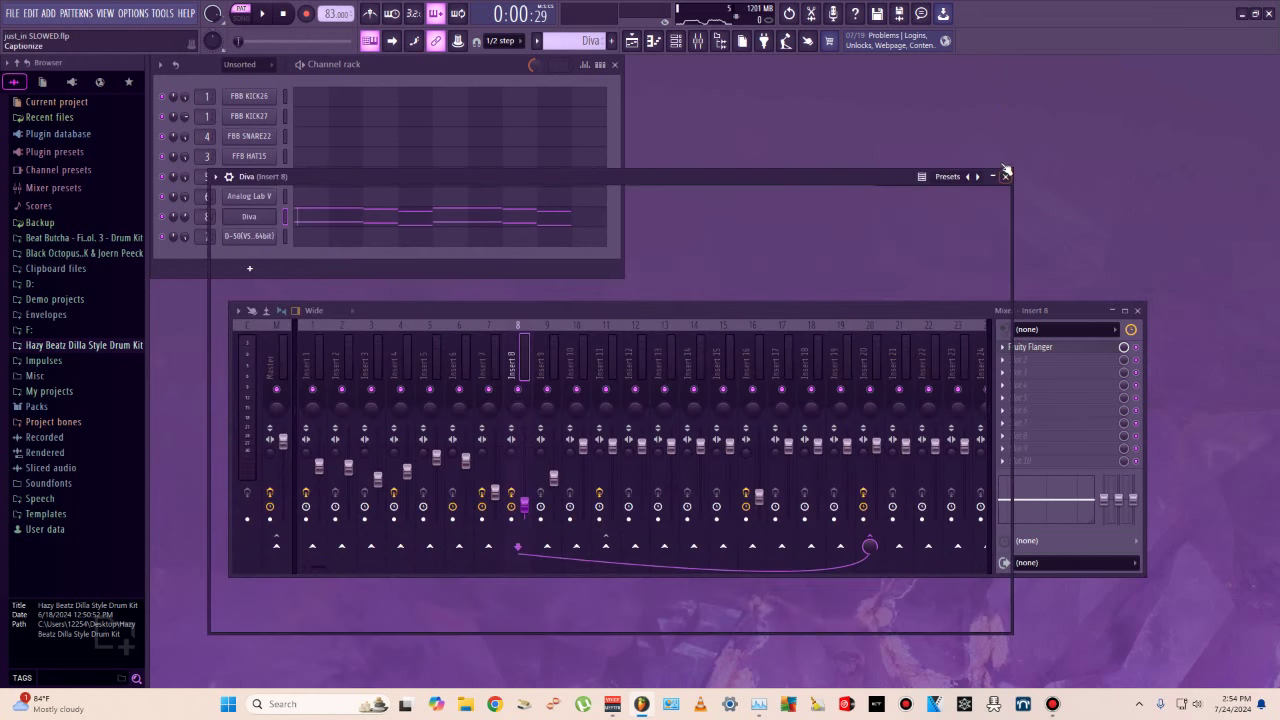
pyautogui.press('Escape')
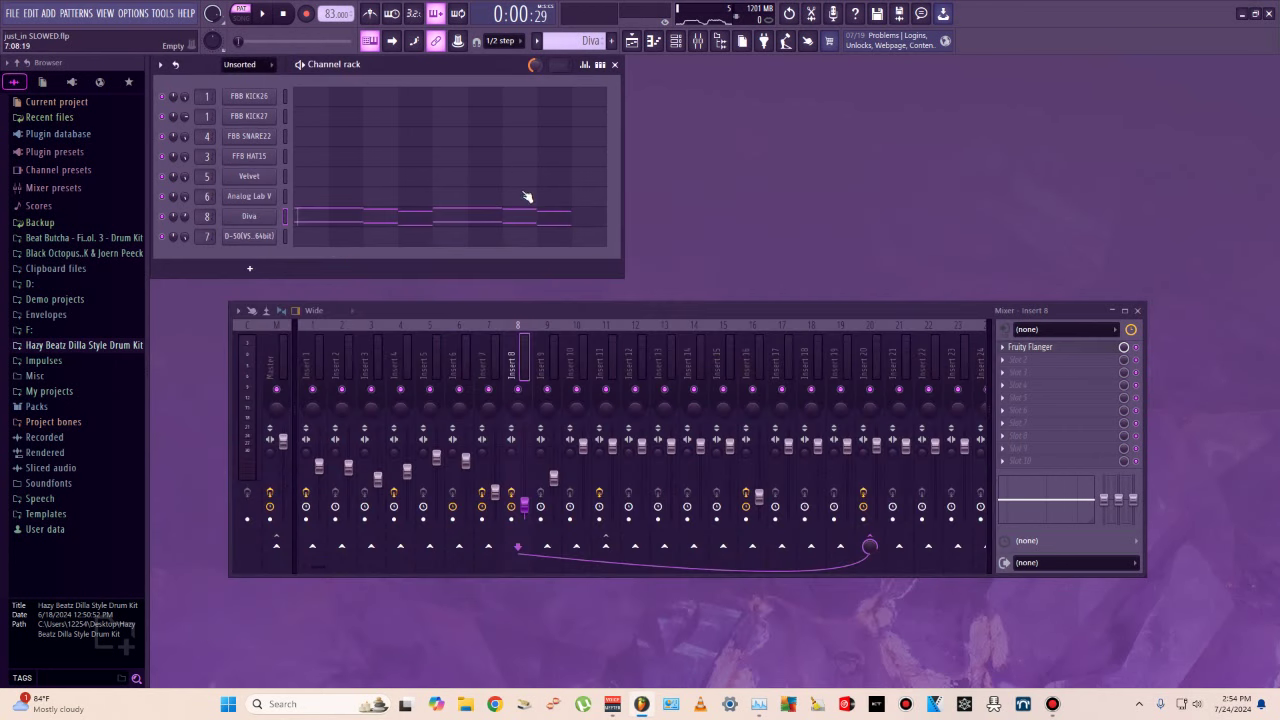
# Open the Diva pattern's notes in the piano roll, play them through, and pause.
pyautogui.click(504, 234)
pyautogui.scroll(8, 1206, 480)
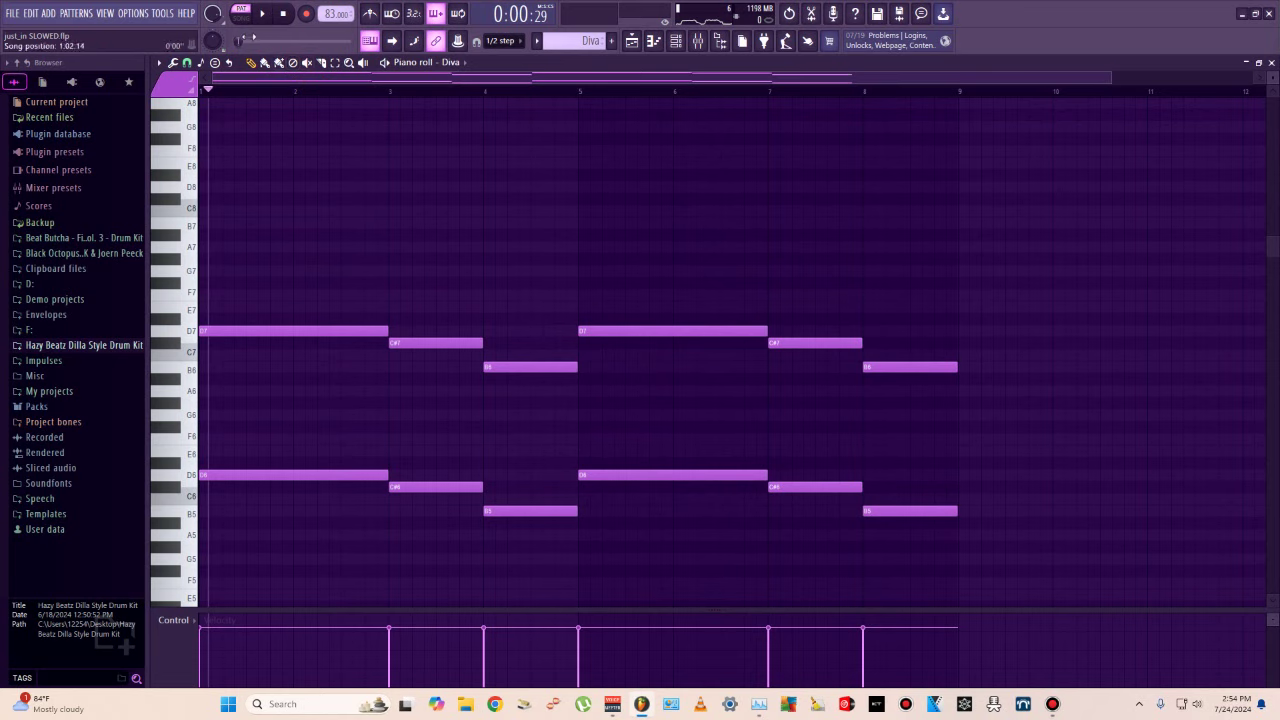
pyautogui.press('space')
pyautogui.click(263, 14)
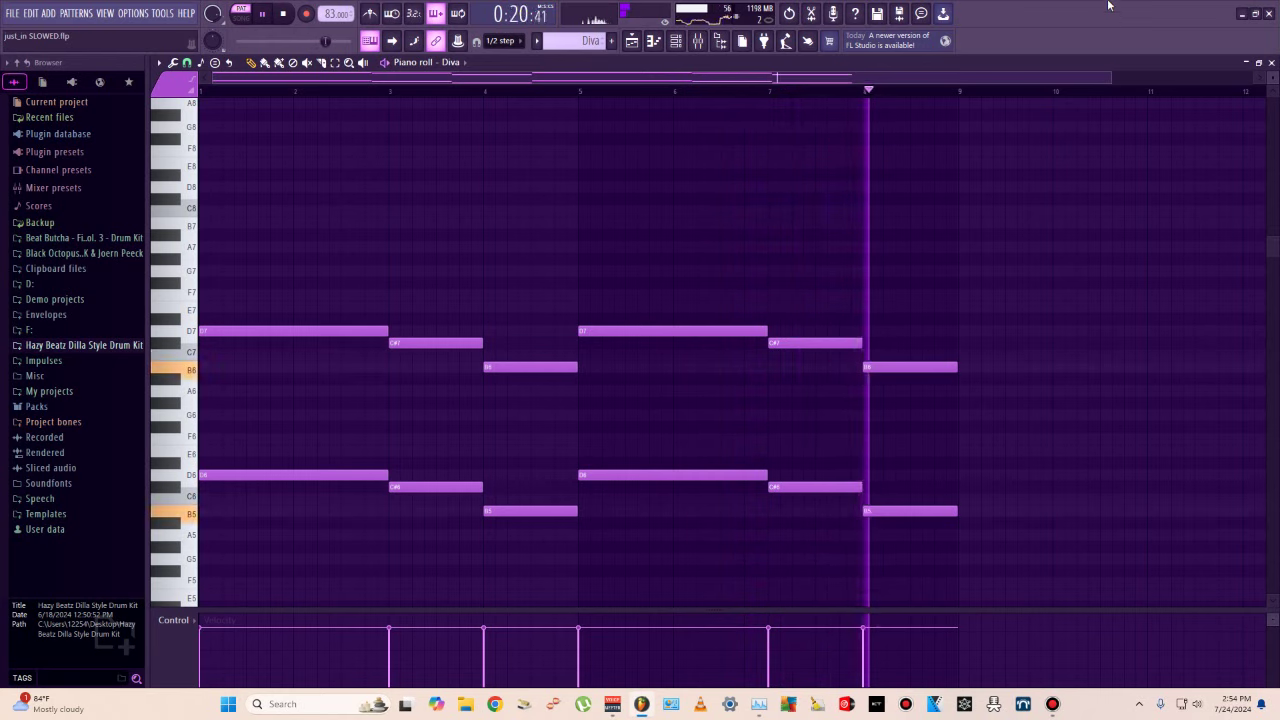
pyautogui.click(264, 22)
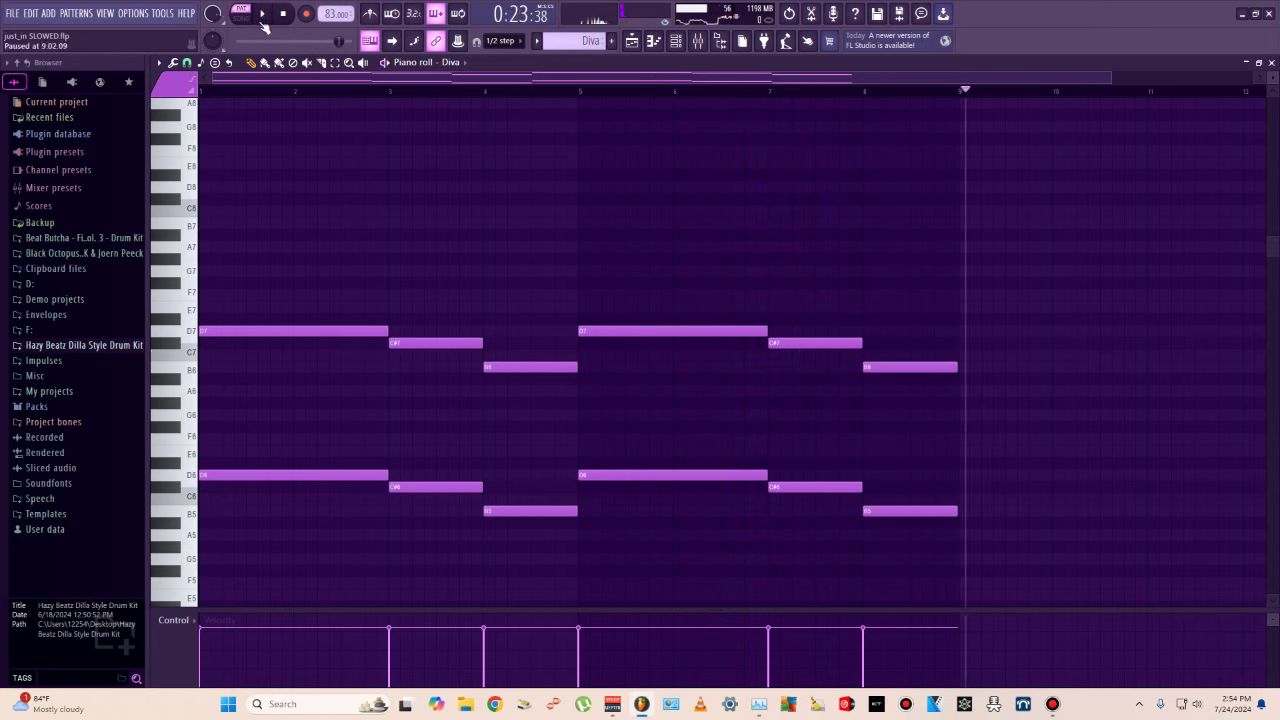
# Return to the playlist and play the whole arrangement in song mode from the start.
pyautogui.click(1271, 63)
pyautogui.click(633, 44)
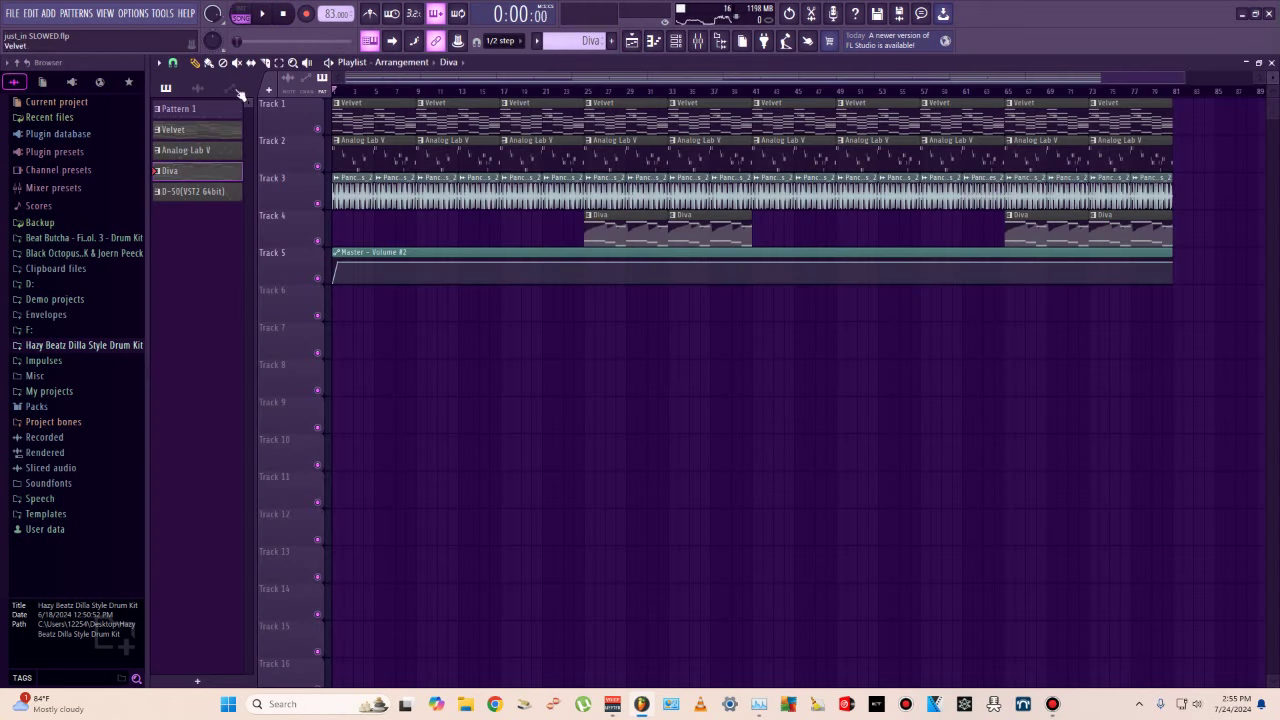
pyautogui.click(262, 14)
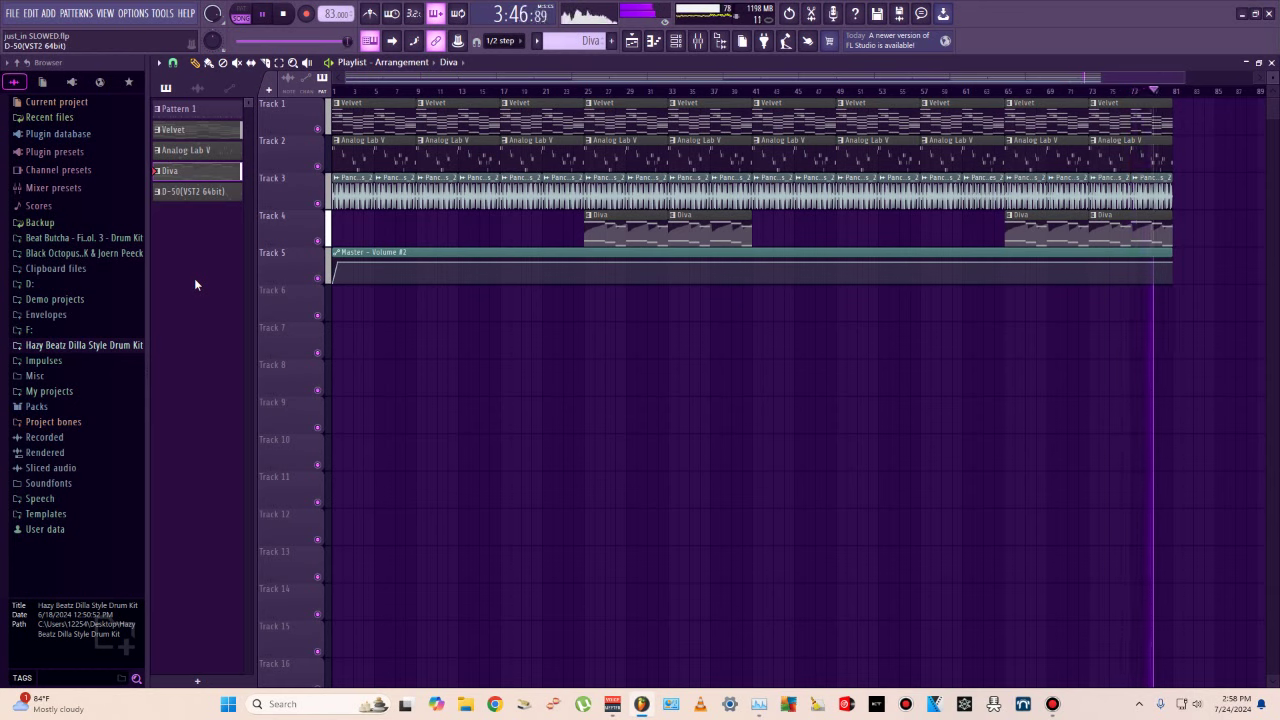
pyautogui.click(1054, 703)
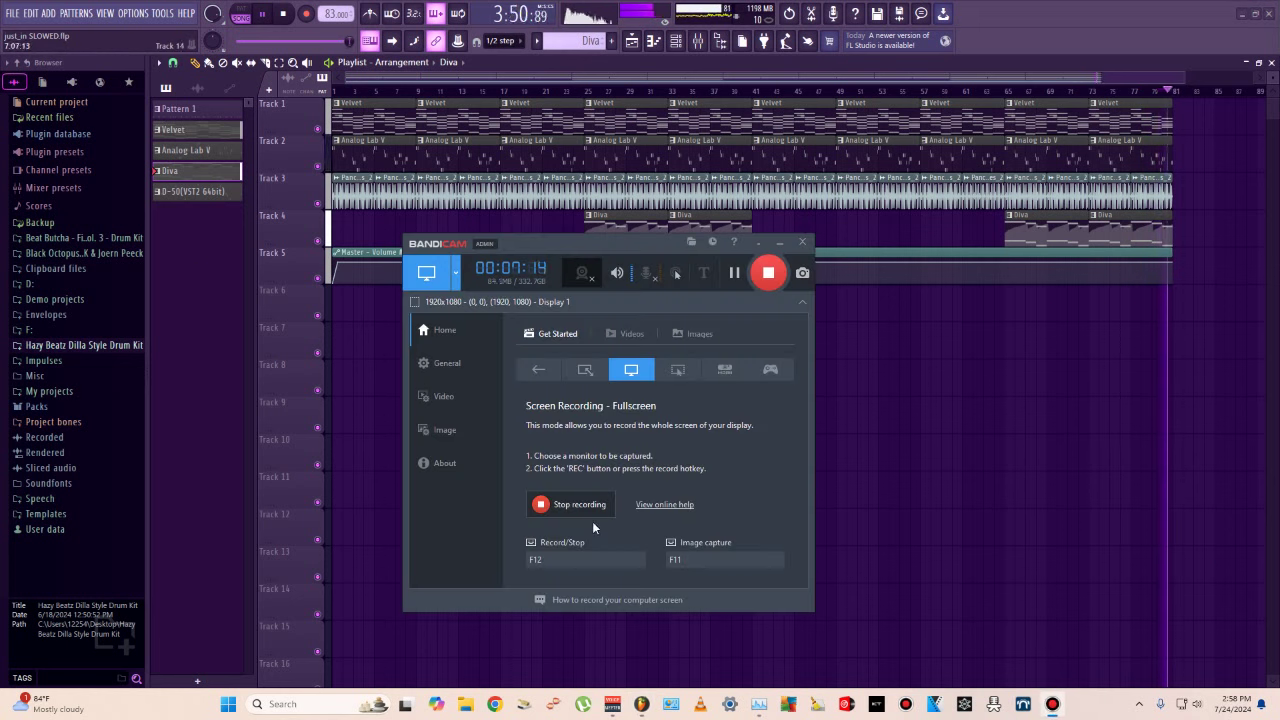